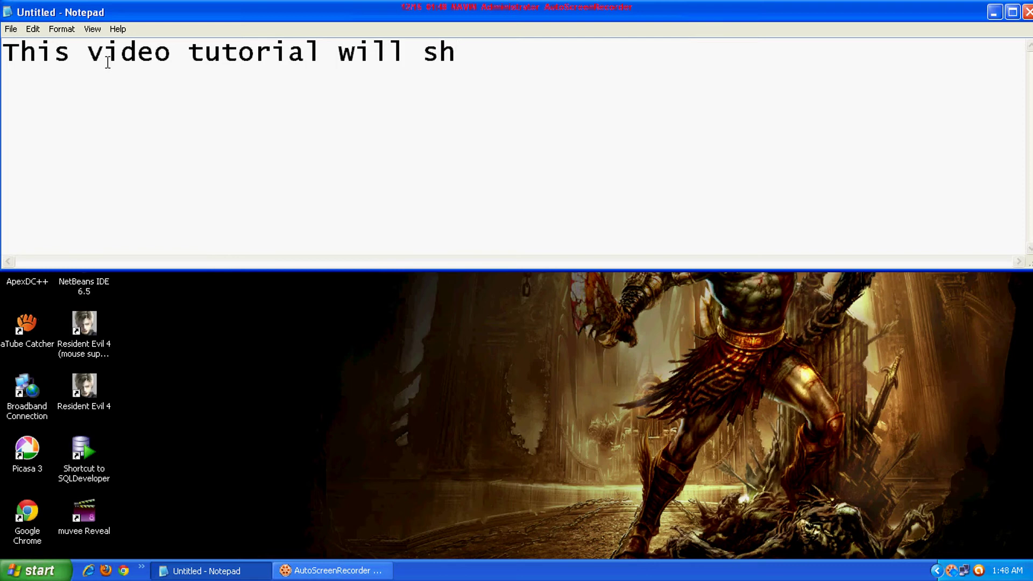
# Type the opening lines ending 'step by step procedure on' and 'HOW TO CREATE A DATABASE IN ORACLE. So'
pyautogui.write('ow yoyu')
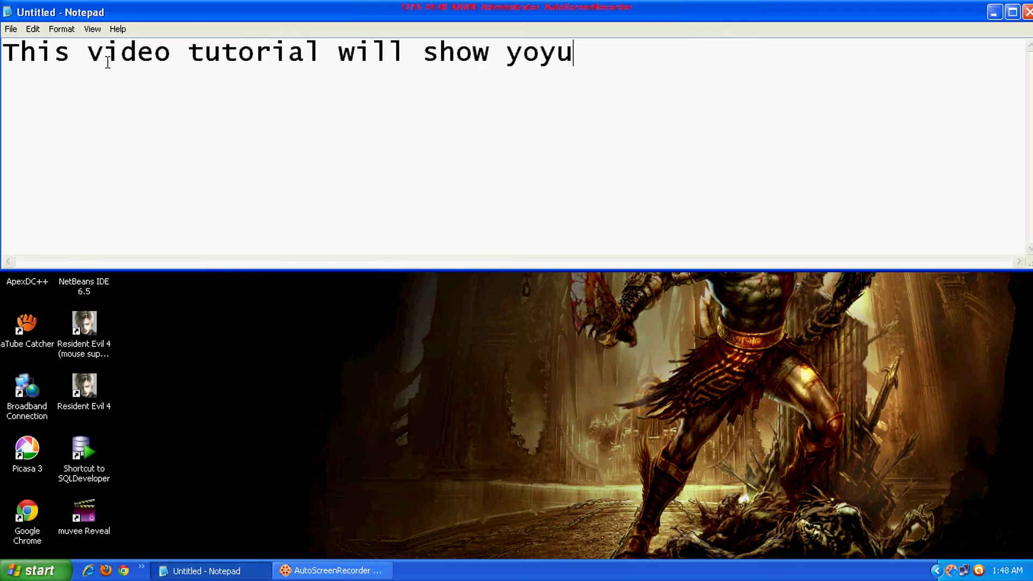
pyautogui.press('BackSpace')
pyautogui.press('BackSpace')
pyautogui.write('u ste')
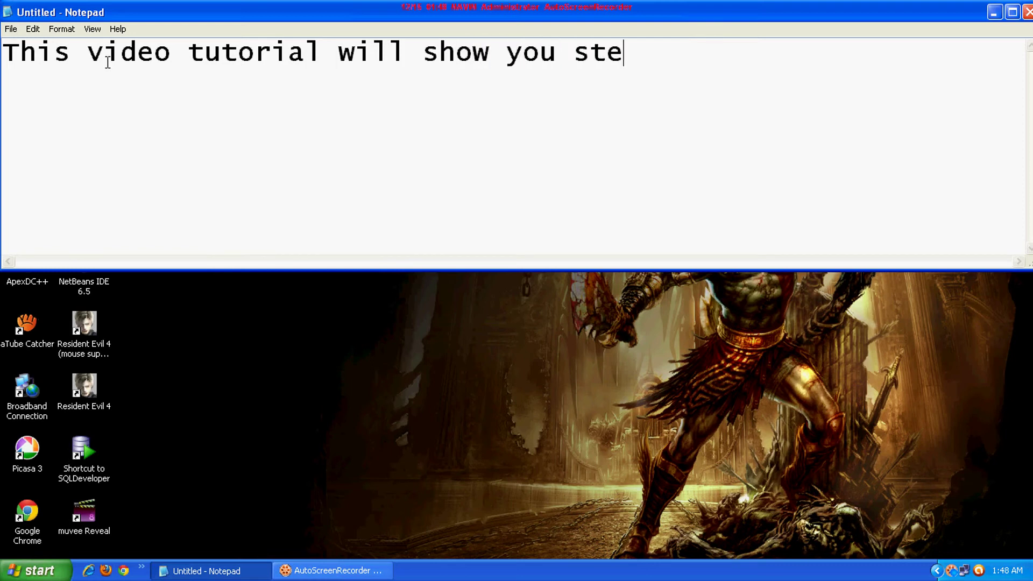
pyautogui.write('p by step by st')
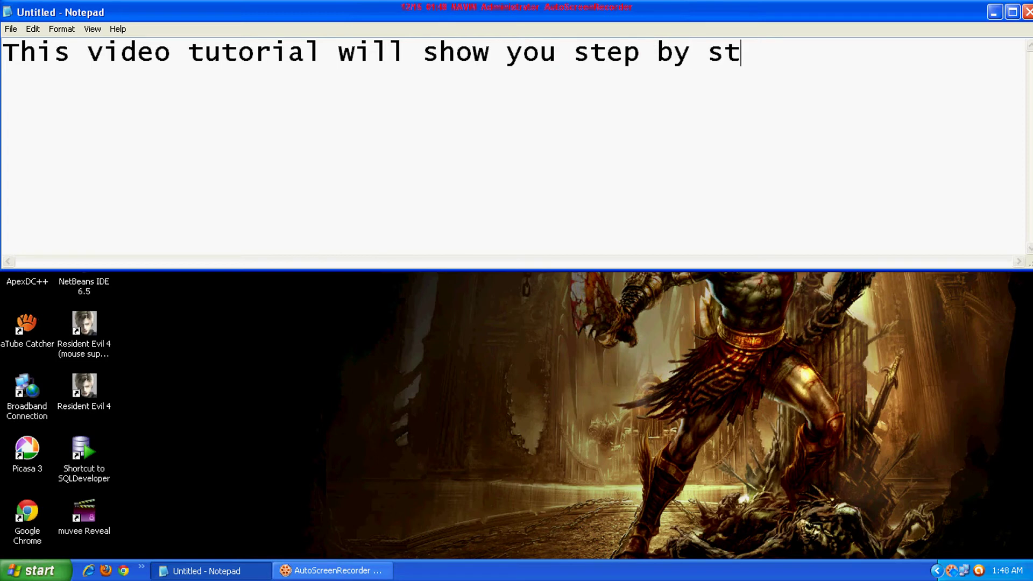
pyautogui.write('ep pro')
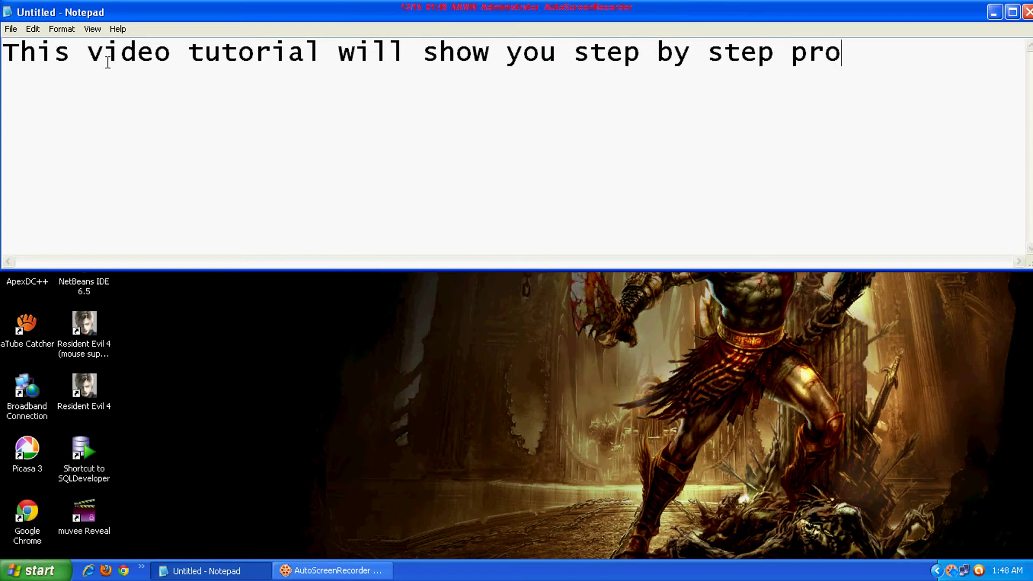
pyautogui.write('cedure on')
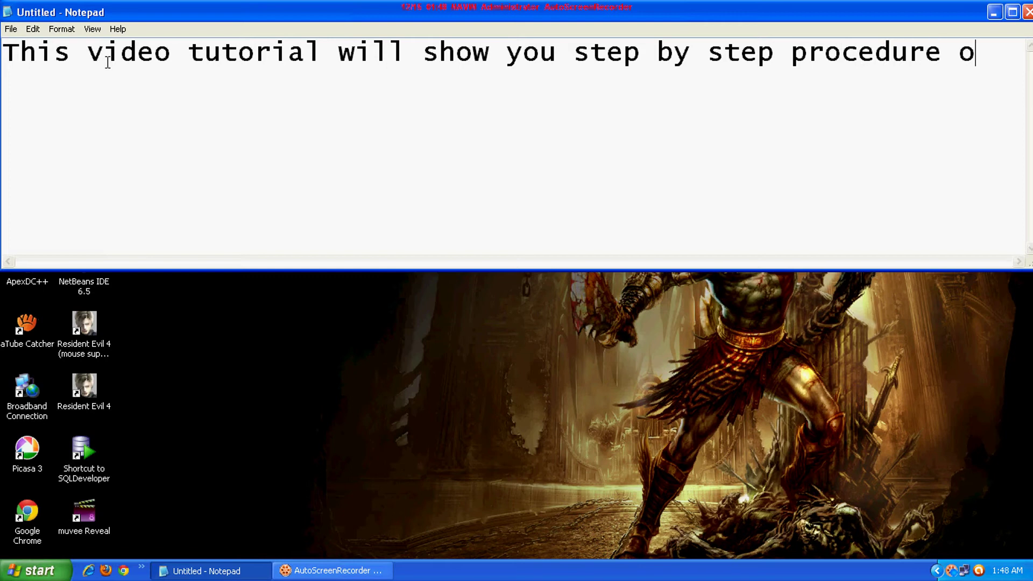
pyautogui.press('Return')
pyautogui.write('HOW TO CO')
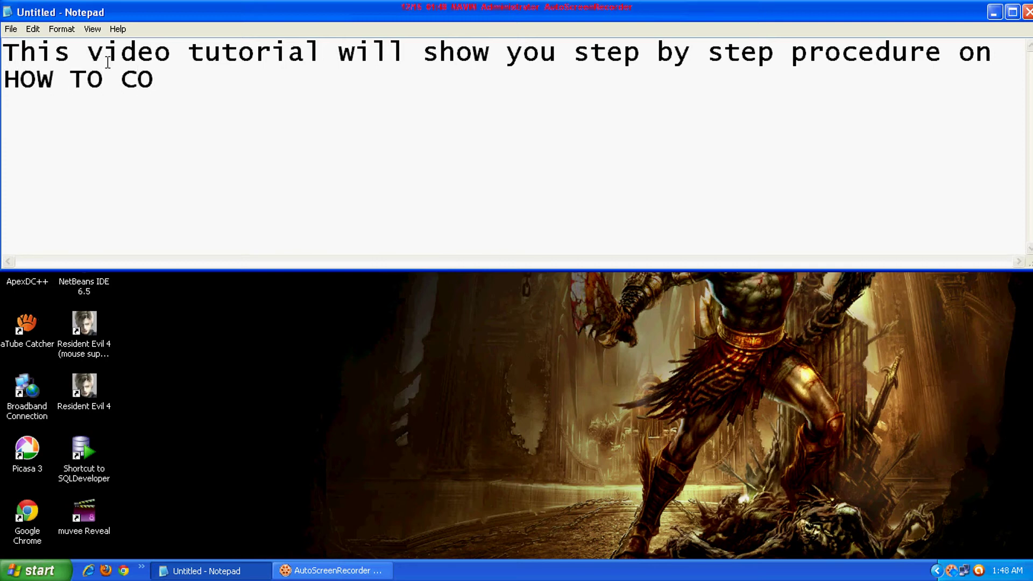
pyautogui.press('BackSpace')
pyautogui.write('REATE A ')
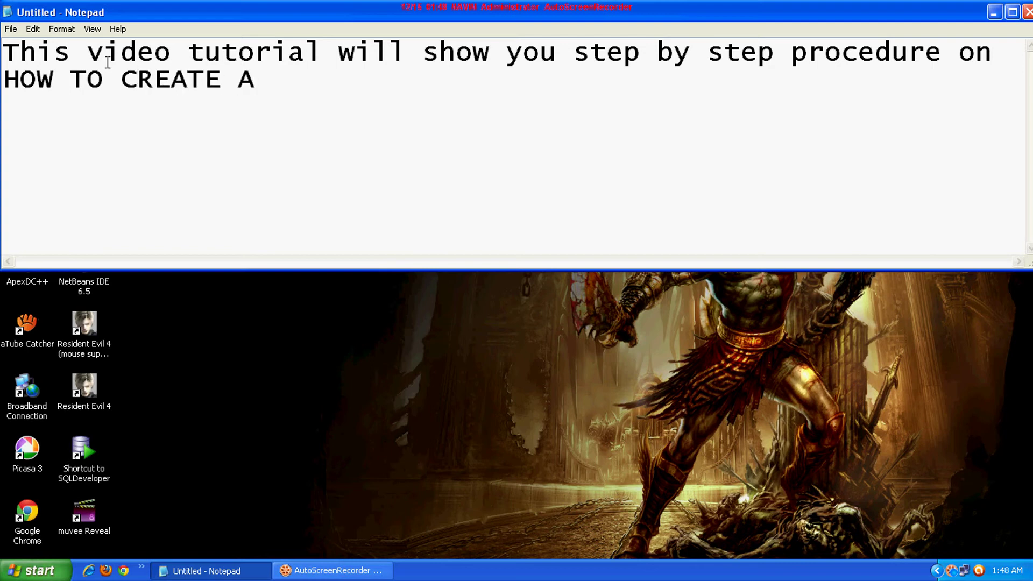
pyautogui.write('DATABASE')
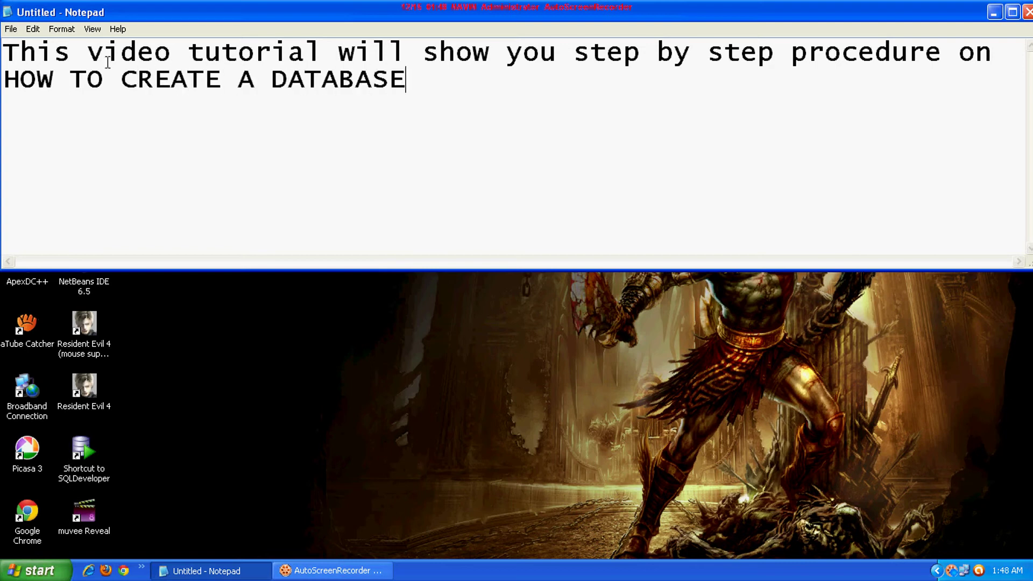
pyautogui.write(' IN OR')
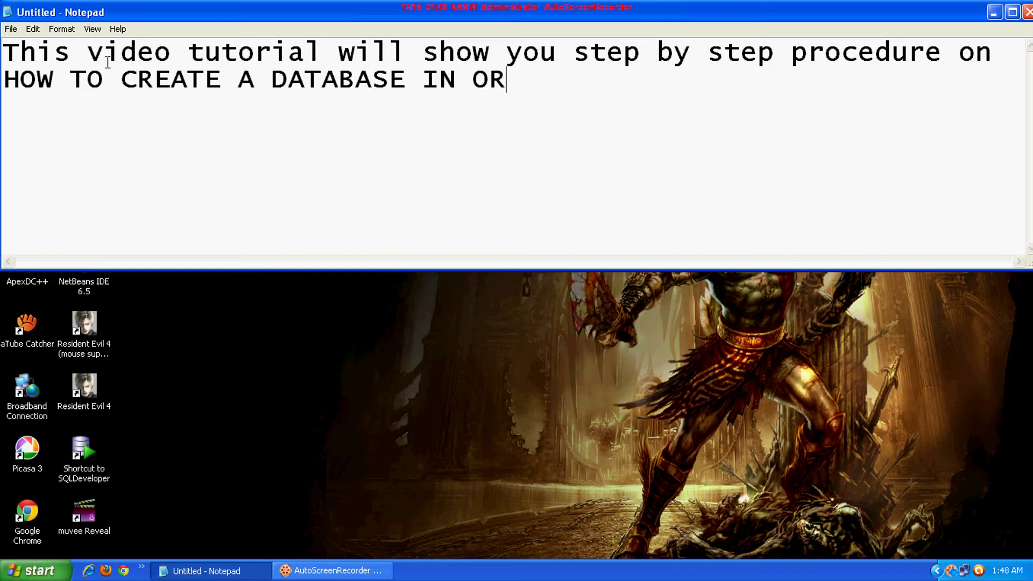
pyautogui.write('ACLE.')
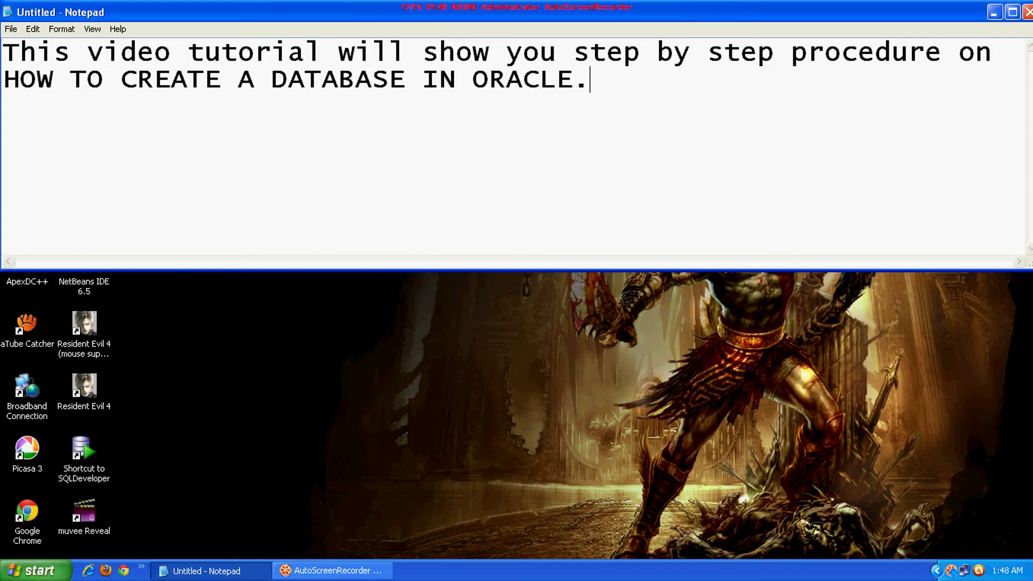
pyautogui.write(' So wtach')
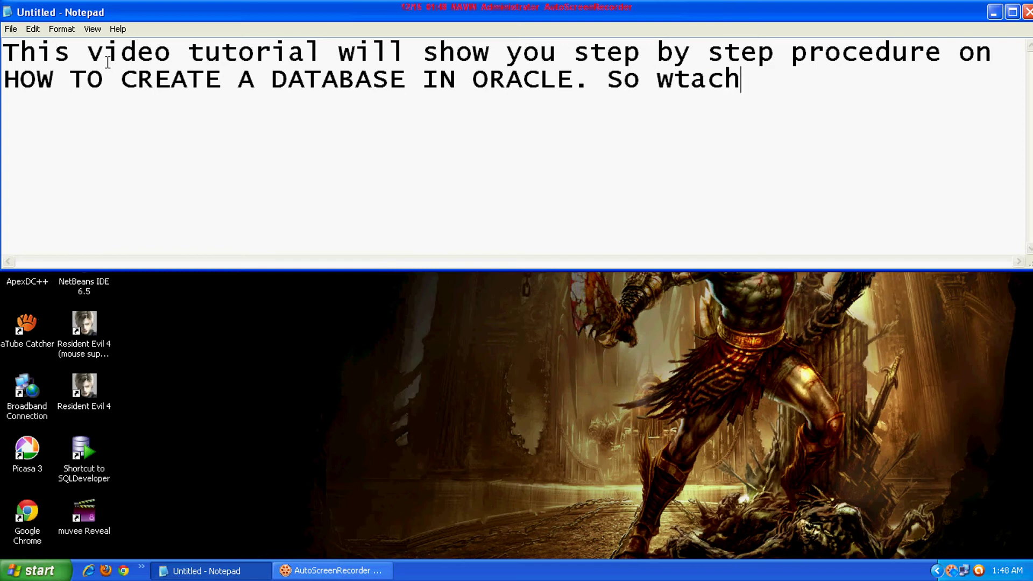
# Finish the note with 'watch this video and learn' and 'the database creation process.'
pyautogui.press('BackSpace')
pyautogui.press('BackSpace')
pyautogui.press('BackSpace')
pyautogui.press('BackSpace')
pyautogui.write('a')
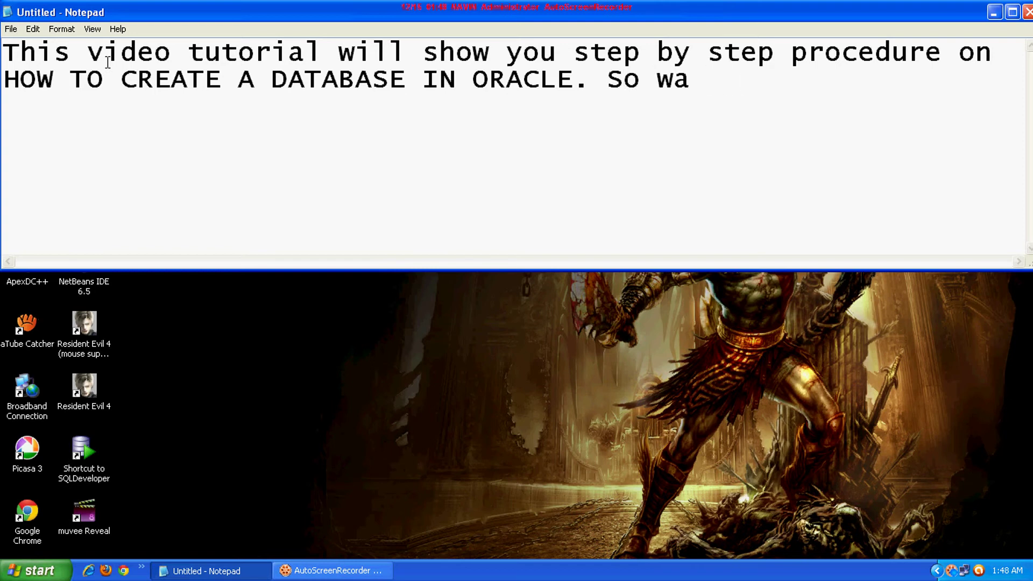
pyautogui.write('tch this ')
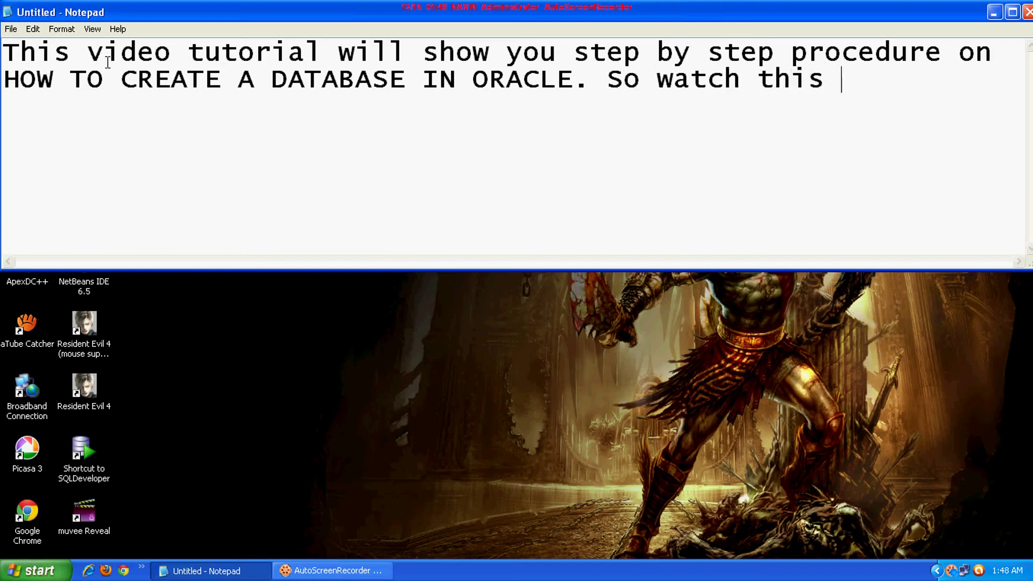
pyautogui.write('video ')
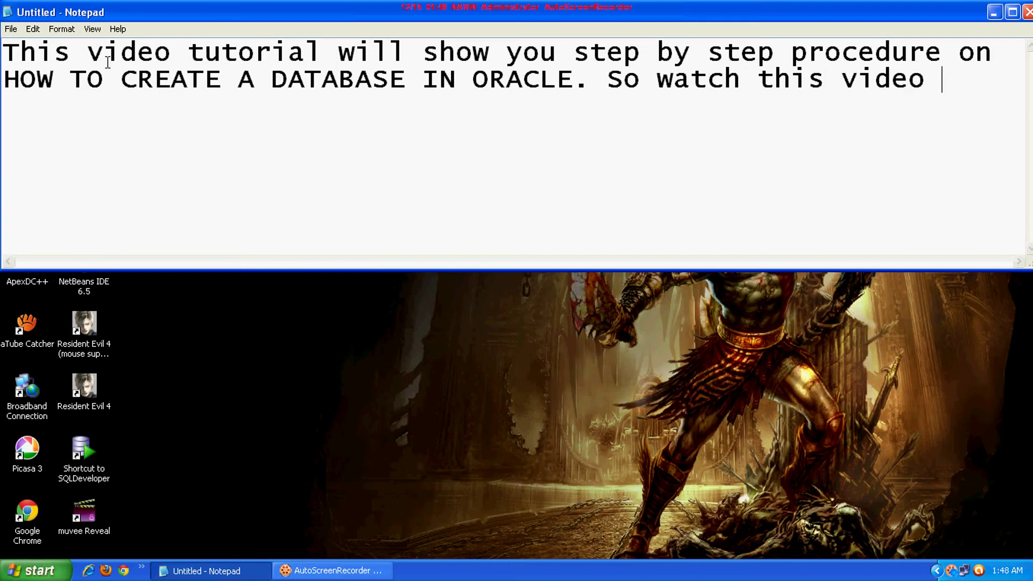
pyautogui.write('and learn')
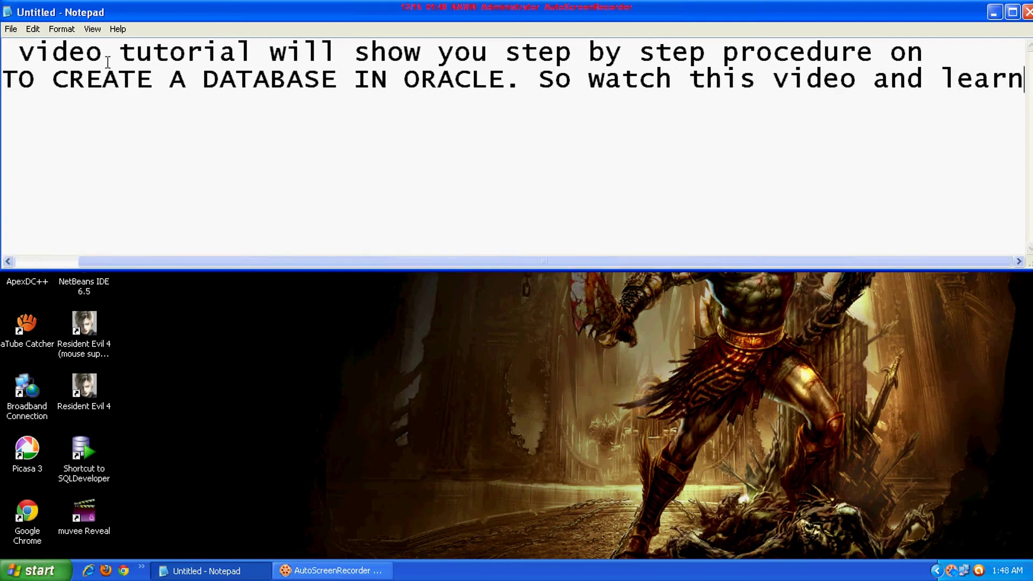
pyautogui.press('Return')
pyautogui.write('the')
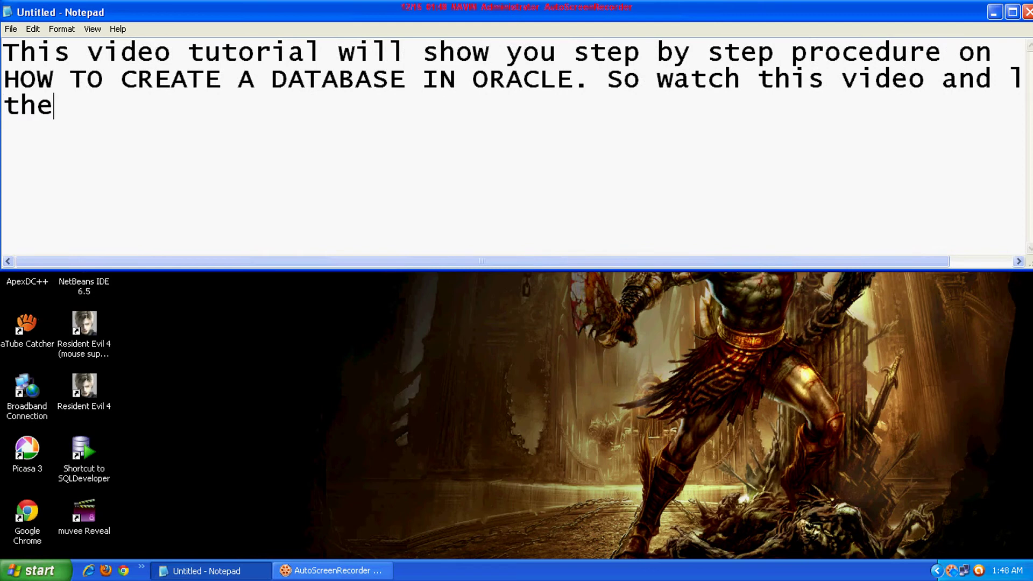
pyautogui.write(' databas')
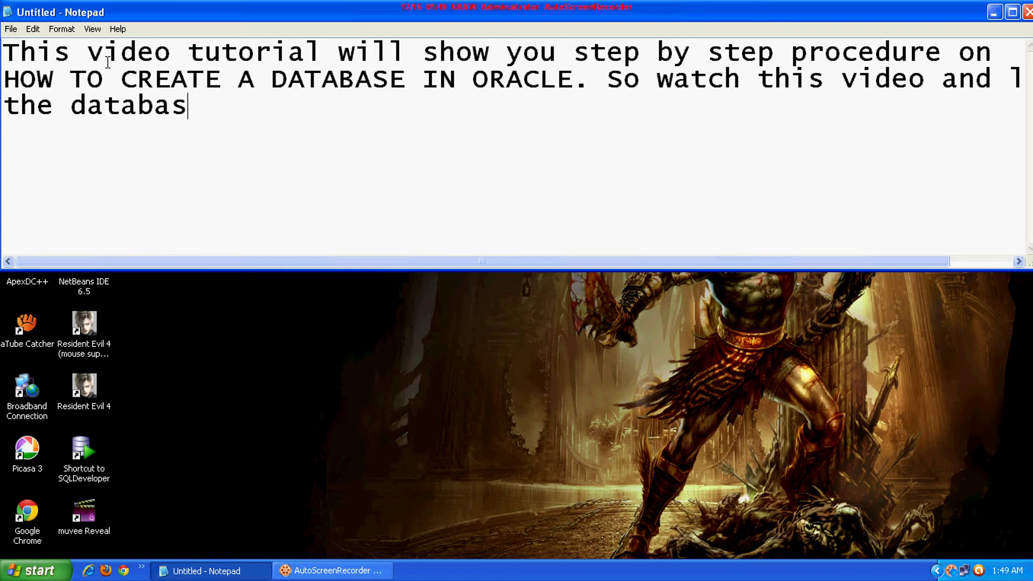
pyautogui.write('e creat')
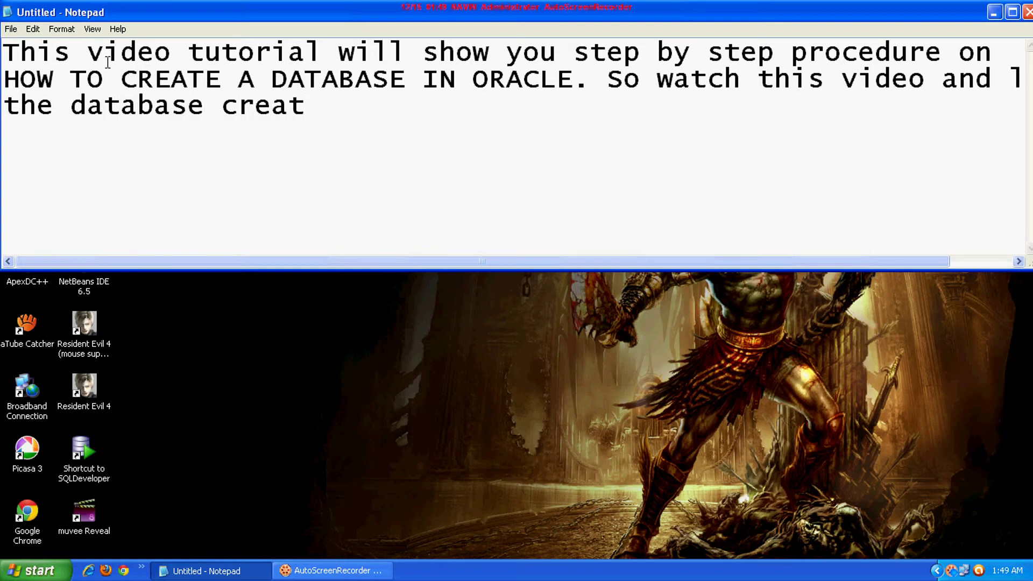
pyautogui.write('ion proc')
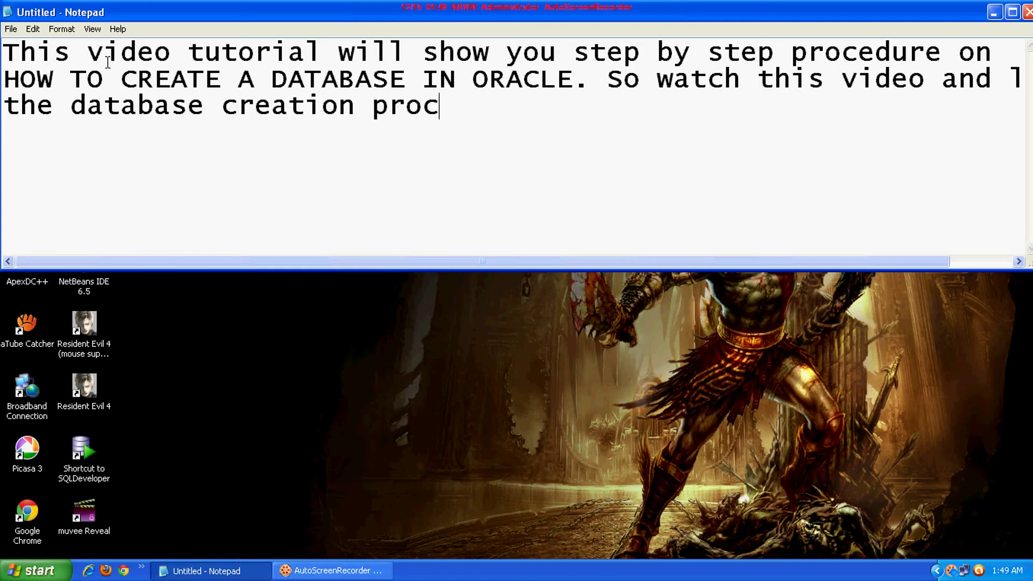
pyautogui.write('ess')
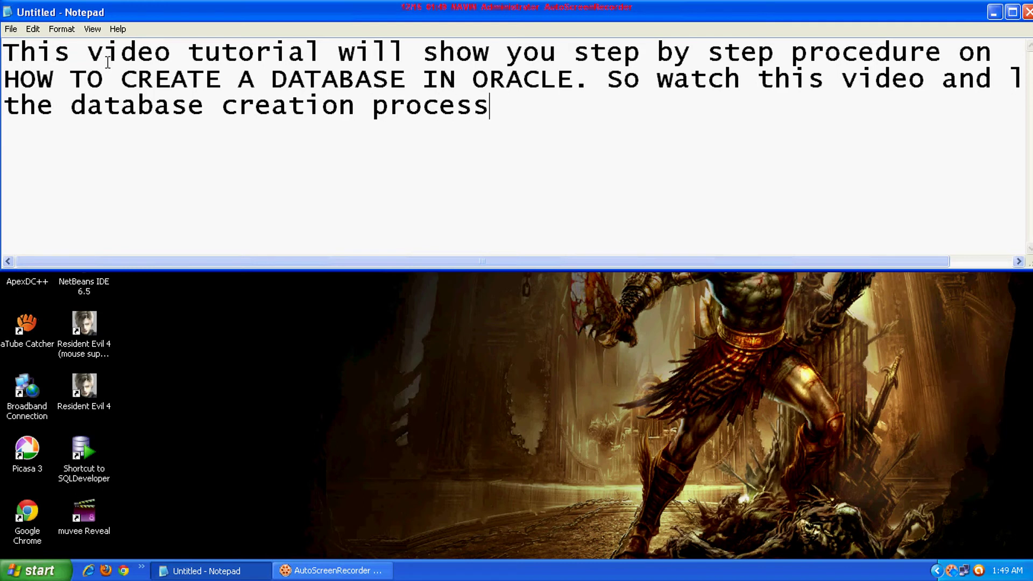
pyautogui.write('.')
# Launch Database Configuration Assistant from Oracle - OraDb10g_home1 > Configuration and Migration Tools
pyautogui.click(41, 565)
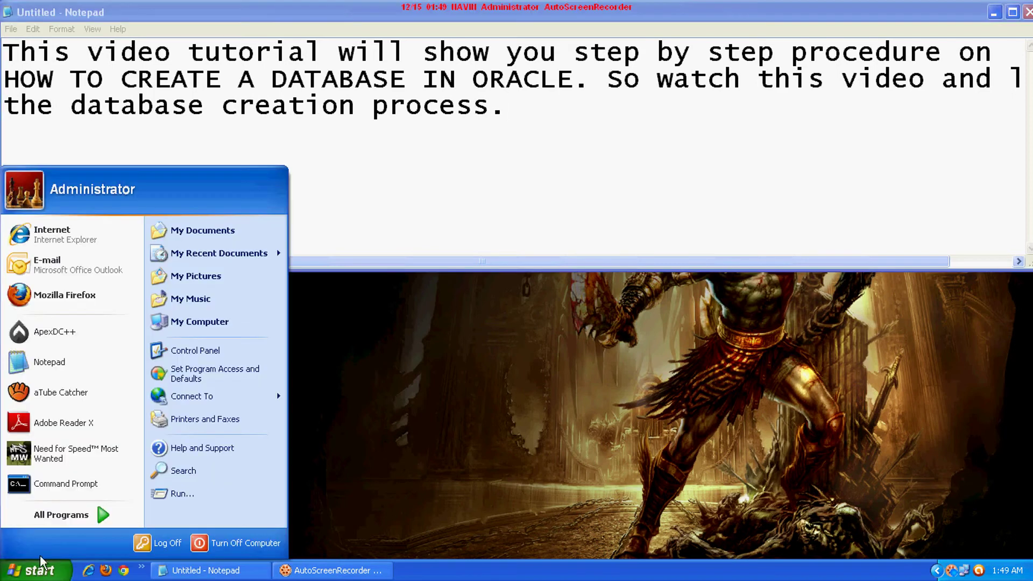
pyautogui.moveTo(56, 515)
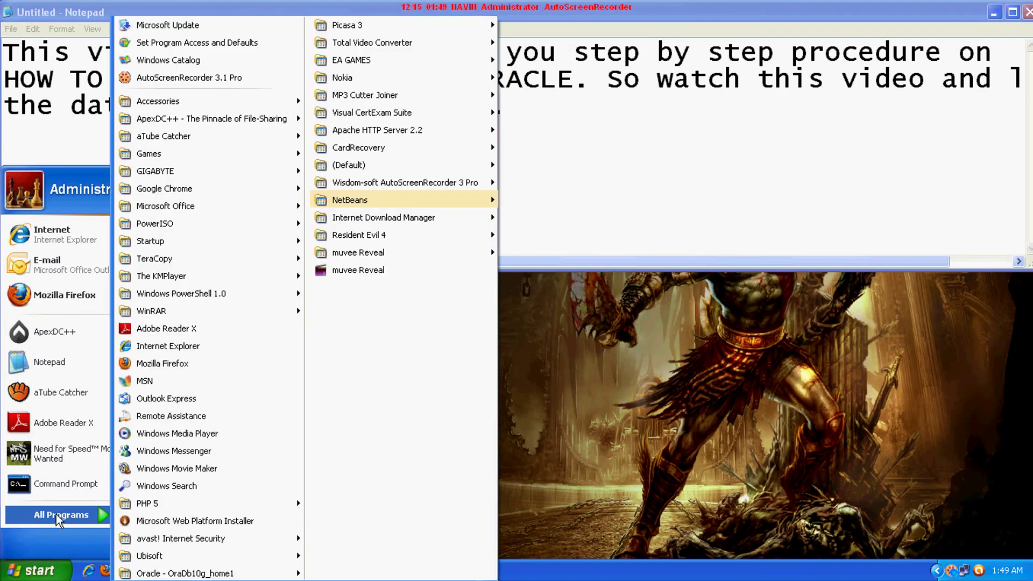
pyautogui.moveTo(207, 574)
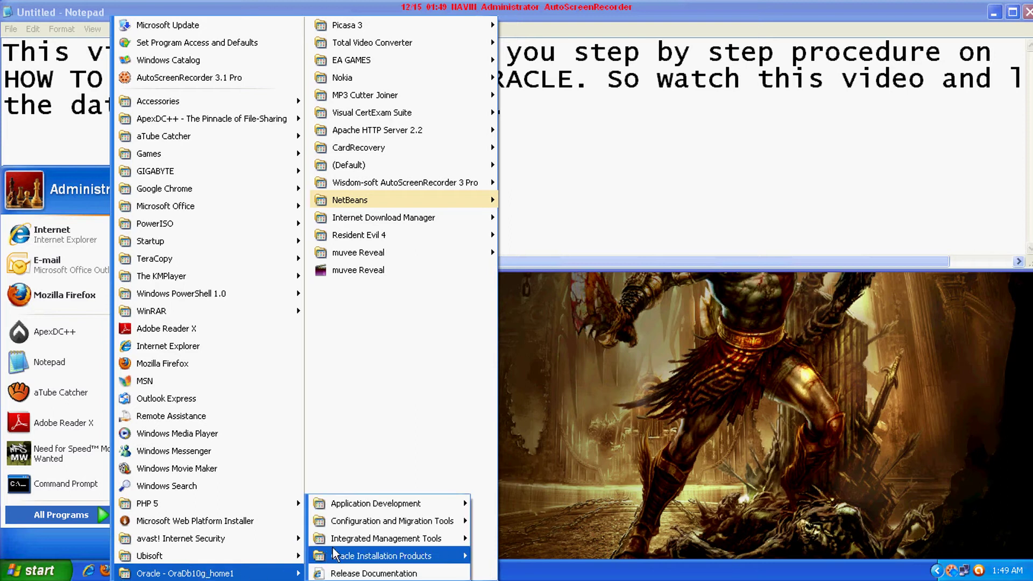
pyautogui.moveTo(346, 525)
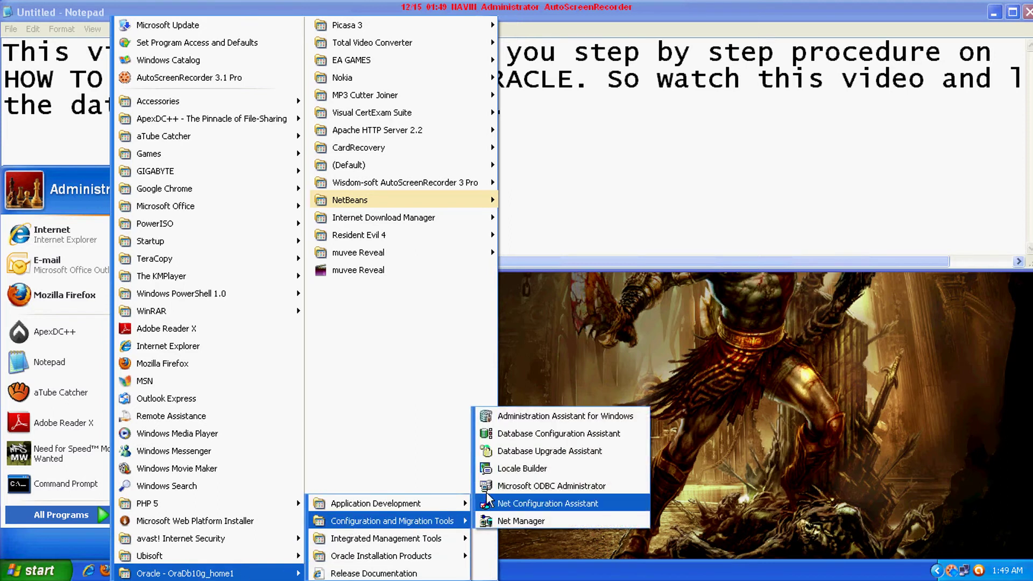
pyautogui.click(521, 435)
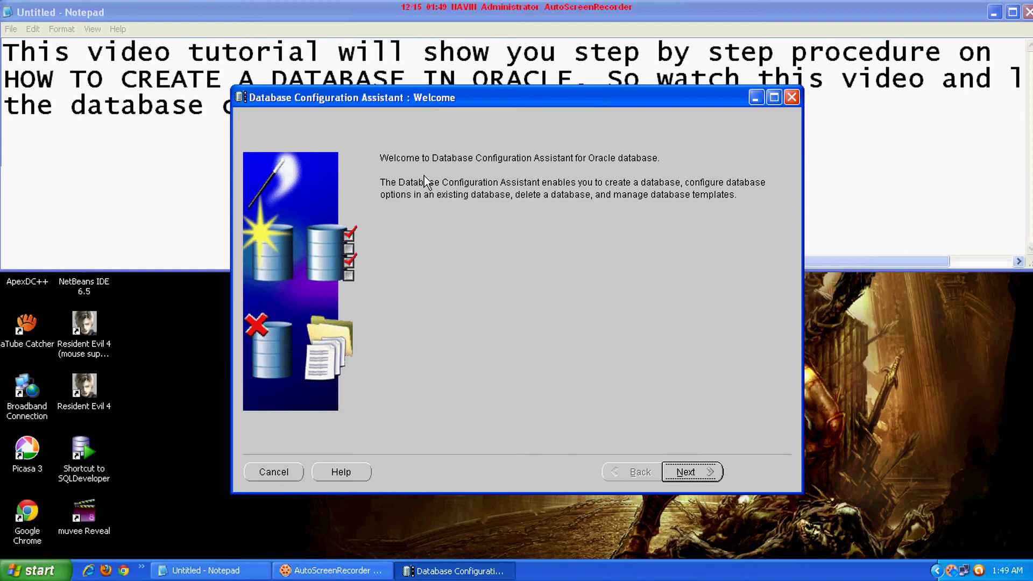
# Choose Create a Database with the General Purpose template, reaching Database Identification
pyautogui.click(686, 472)
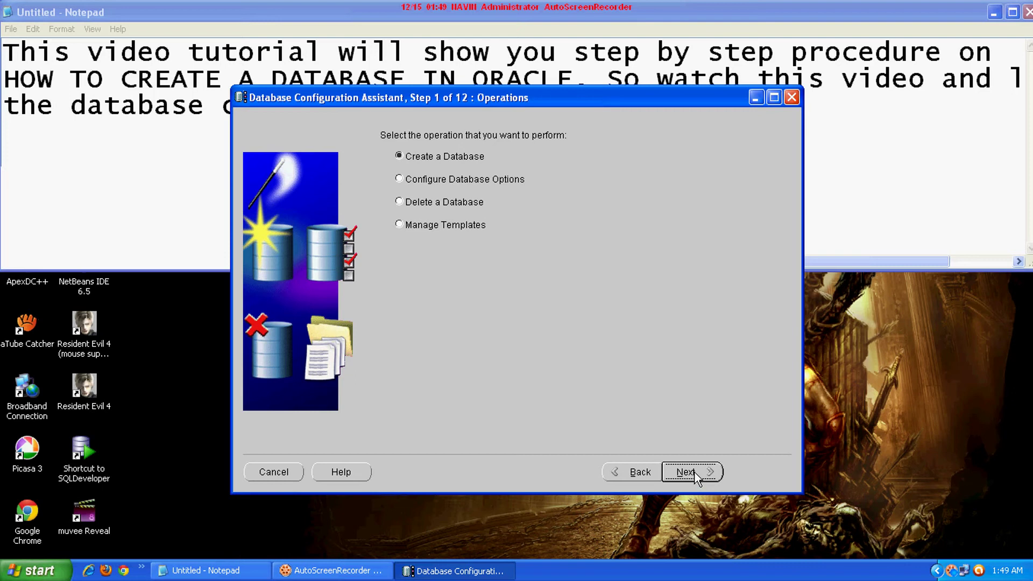
pyautogui.click(695, 472)
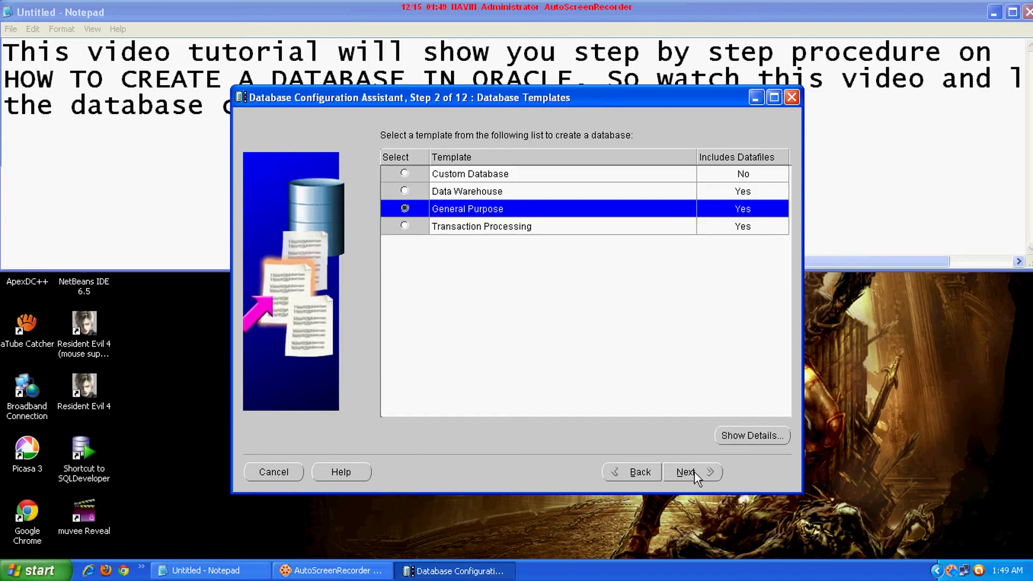
pyautogui.click(704, 471)
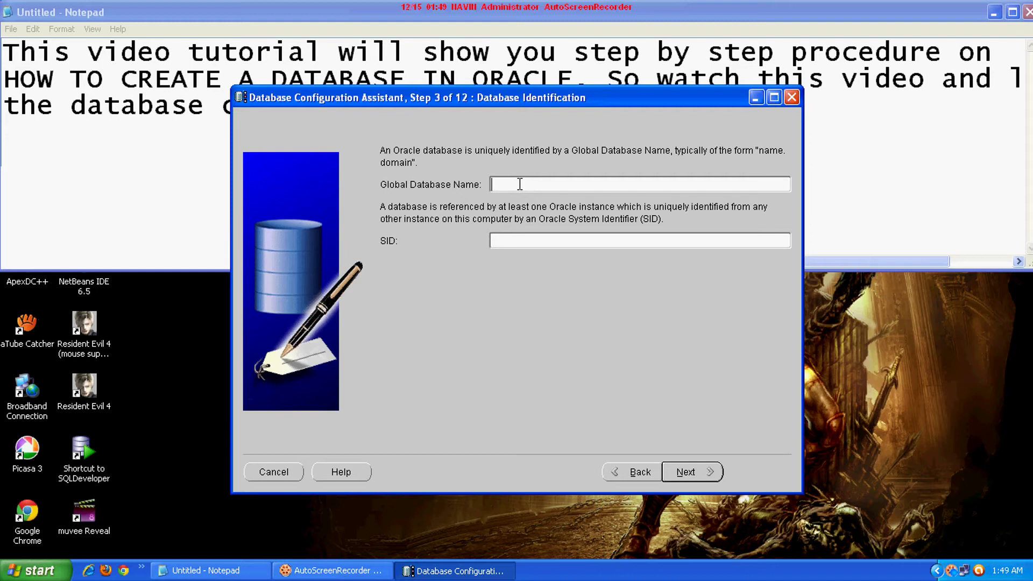
# Set the Global Database Name to 'Mydatabase' and keep Database Control management
pyautogui.write('Mydatabase')
pyautogui.click(683, 473)
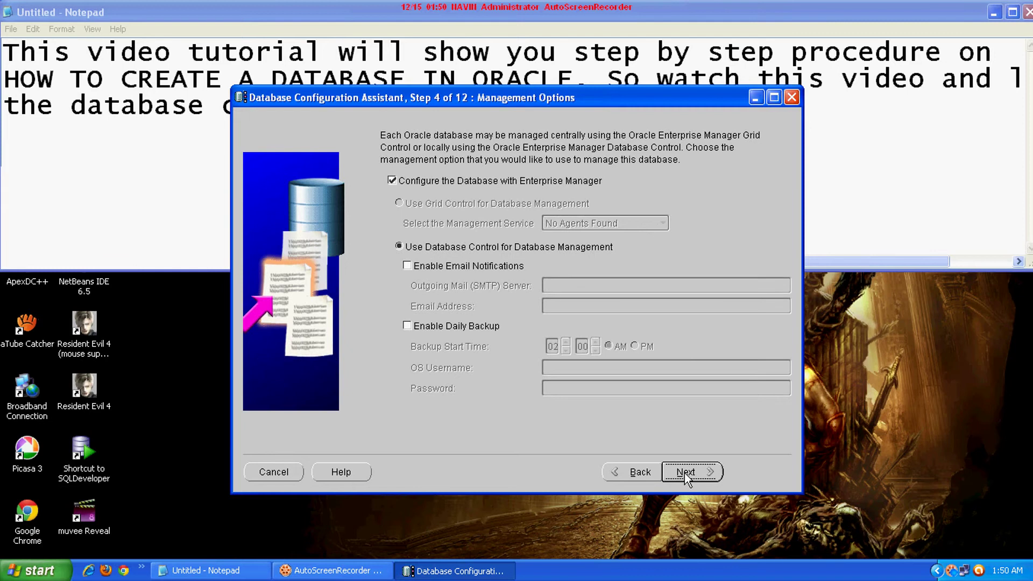
pyautogui.click(684, 473)
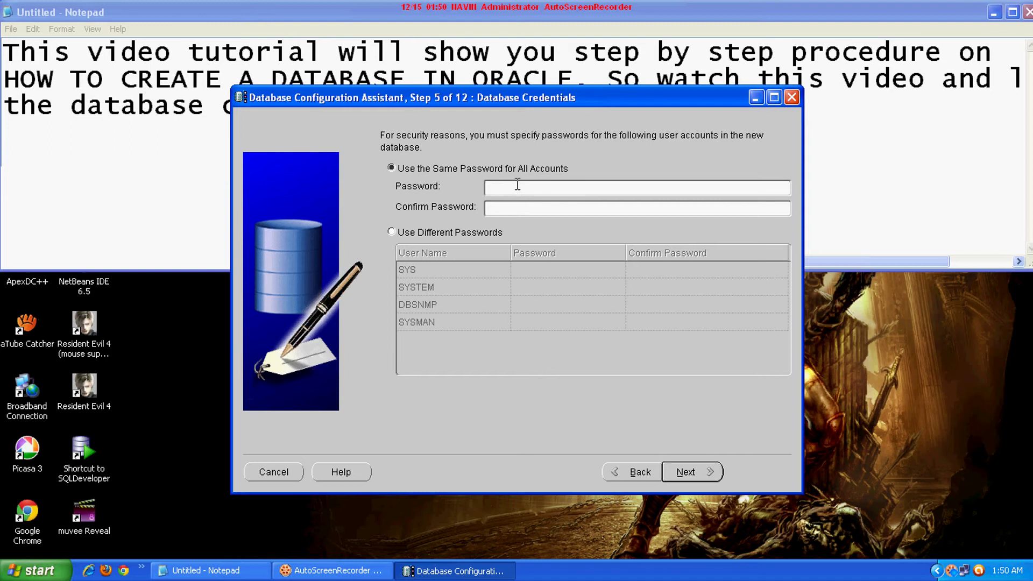
# Enter and confirm one shared password for all system accounts
pyautogui.write('*****')
pyautogui.press('Tab')
pyautogui.write('*****')
pyautogui.click(695, 473)
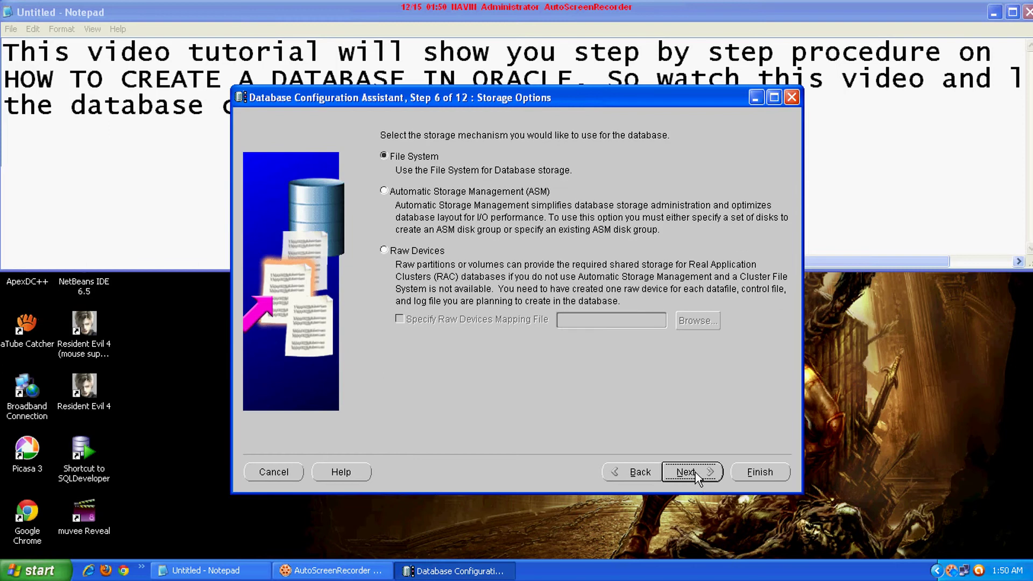
# Keep file system storage, template file locations and default recovery settings
pyautogui.click(693, 470)
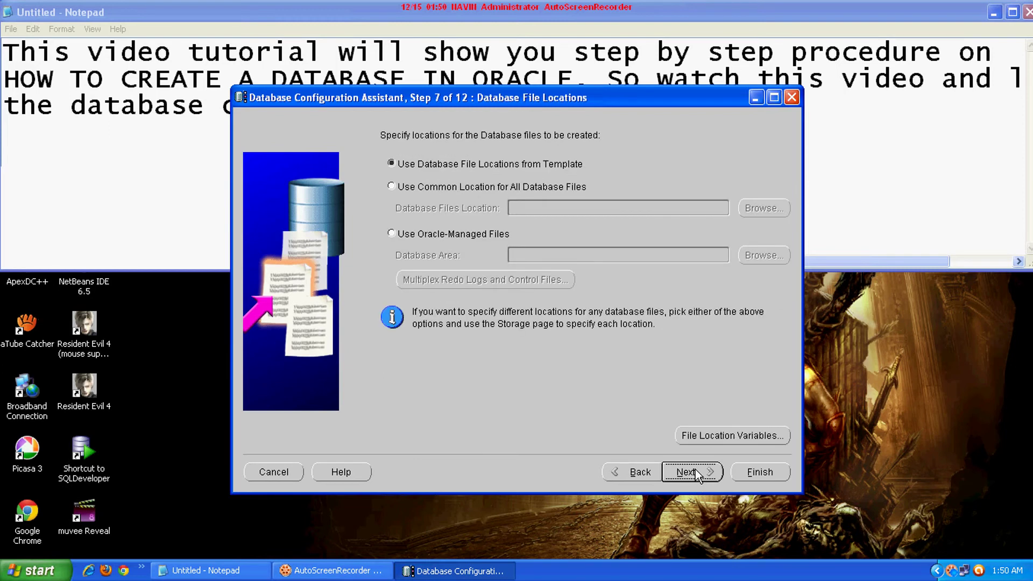
pyautogui.click(694, 471)
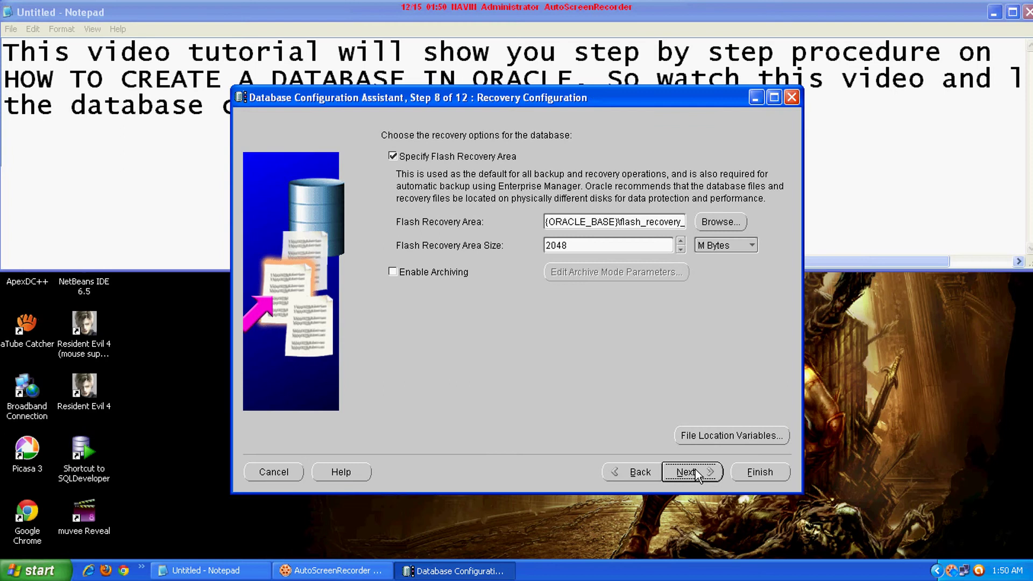
pyautogui.click(695, 472)
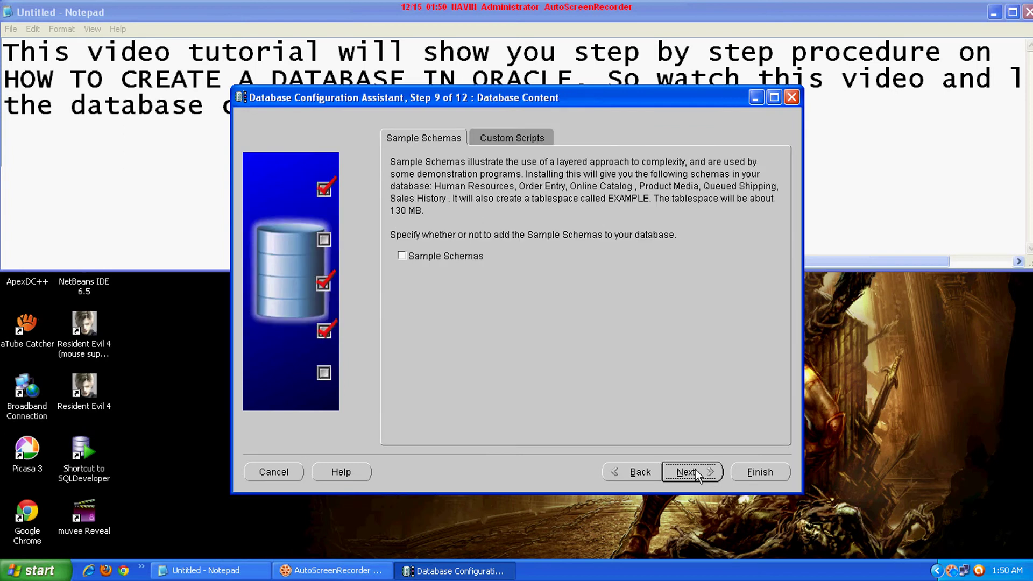
# Include Sample Schemas and keep default initialization parameters and database storage
pyautogui.click(402, 258)
pyautogui.click(686, 472)
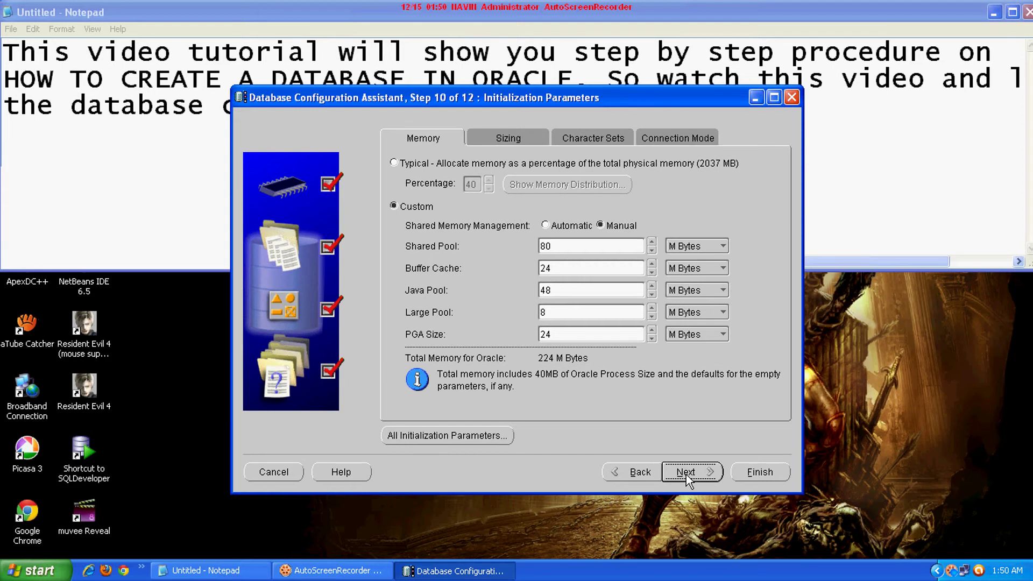
pyautogui.click(686, 473)
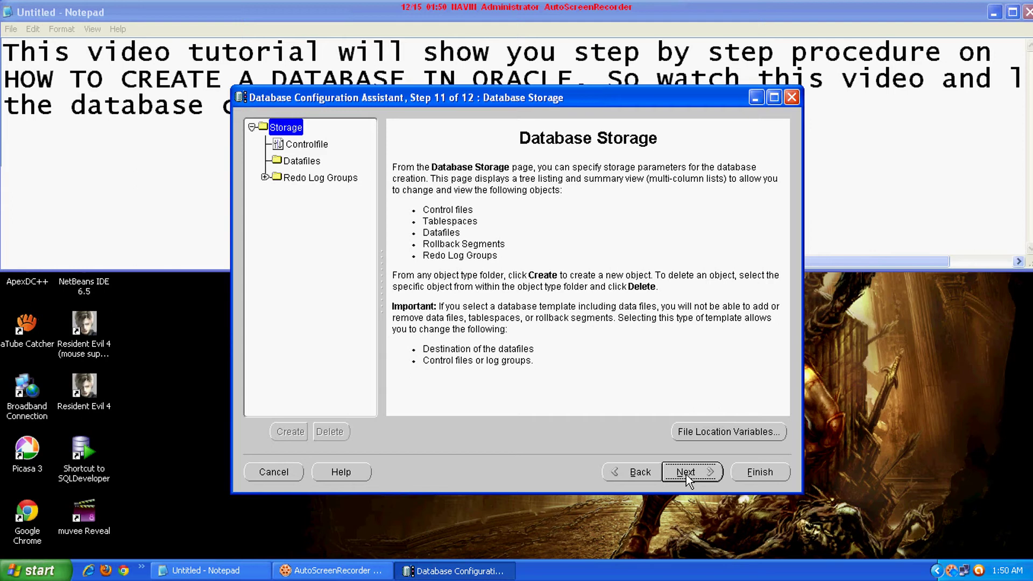
pyautogui.click(686, 473)
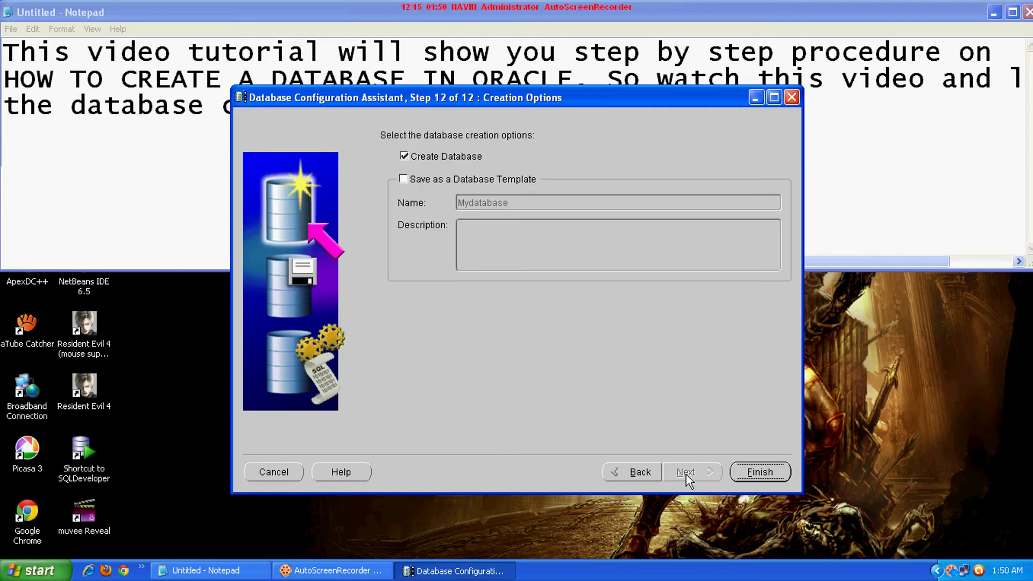
# Finish the wizard and confirm the summary to start building Mydatabase
pyautogui.click(759, 472)
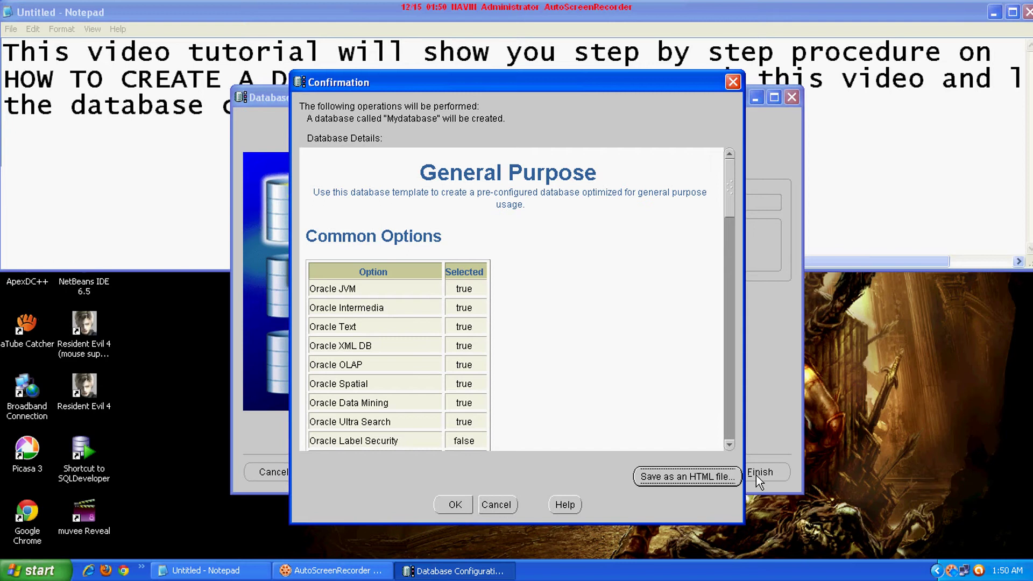
pyautogui.click(467, 506)
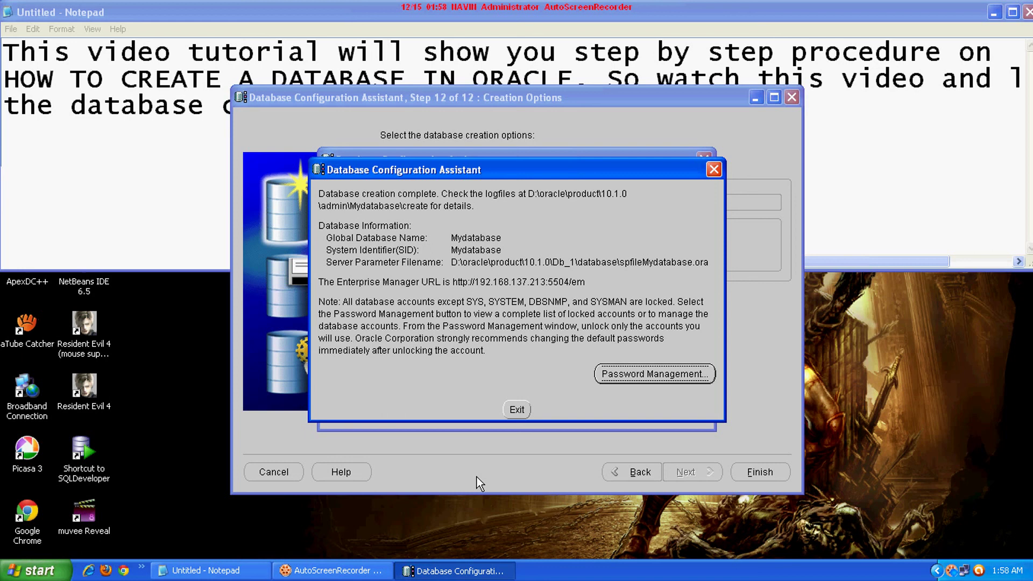
# In Password Management, unlock the HR account and enter and confirm its new password
pyautogui.click(634, 376)
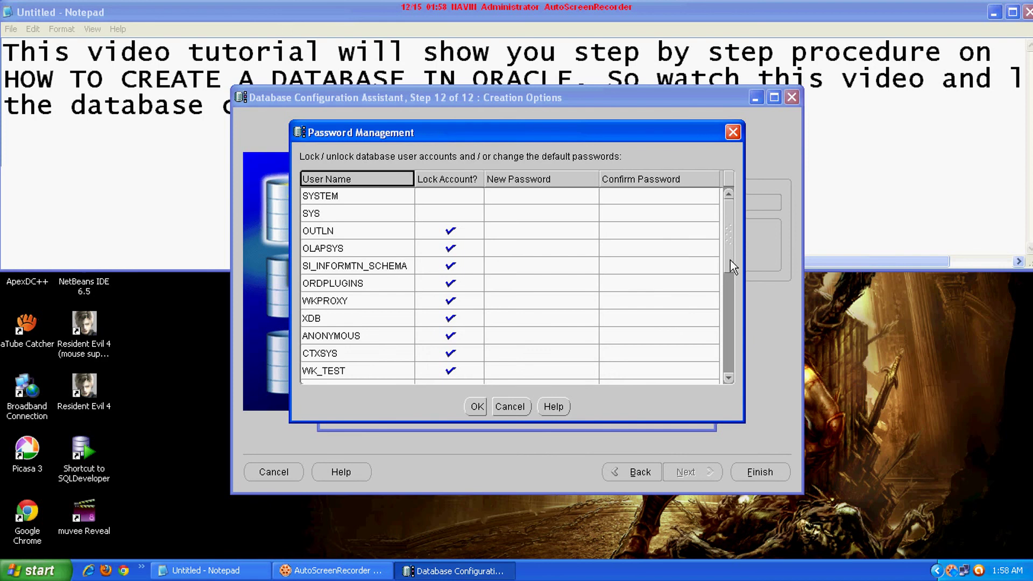
pyautogui.moveTo(731, 260); pyautogui.dragTo(734, 315)
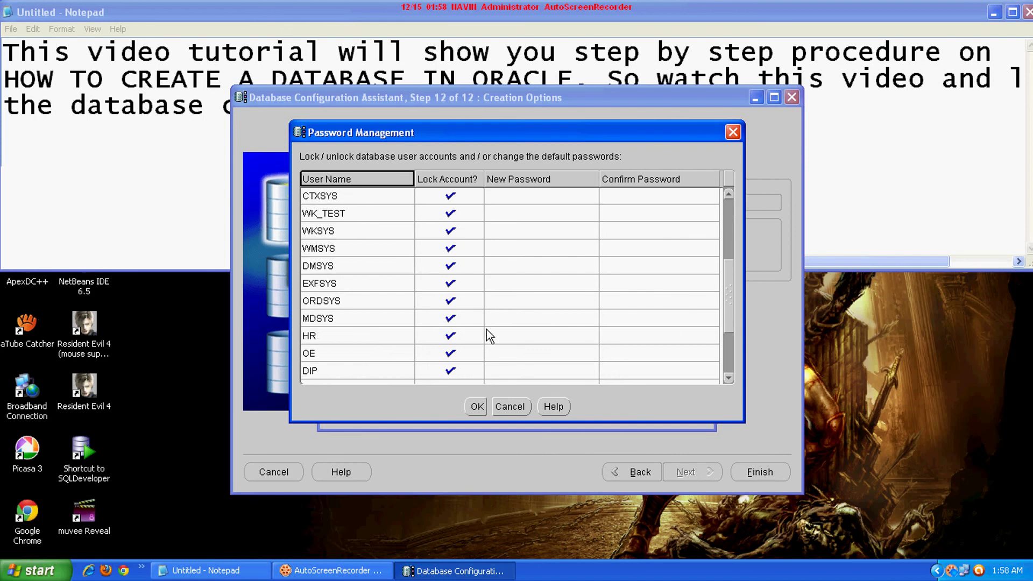
pyautogui.click(473, 336)
pyautogui.click(510, 335)
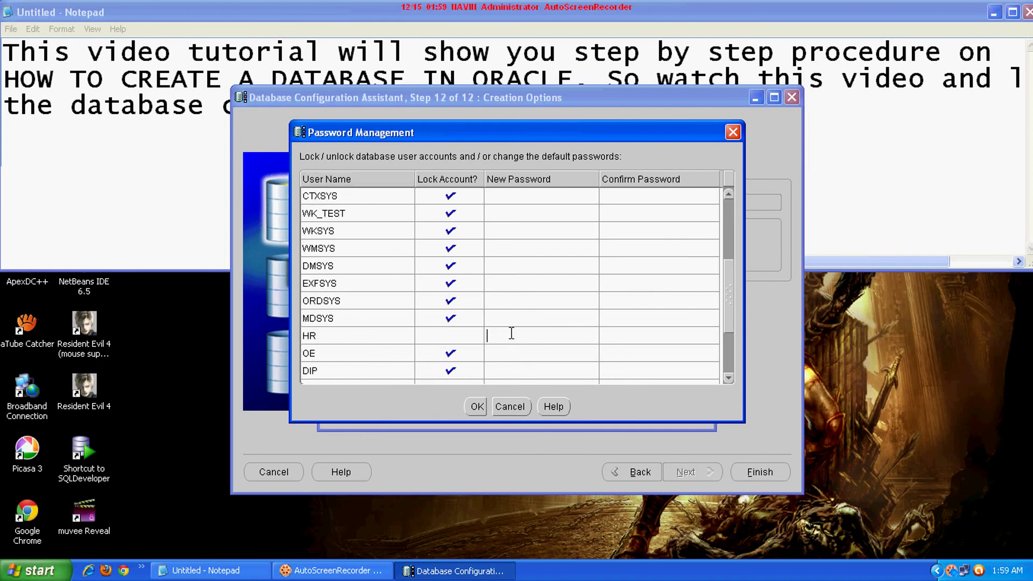
pyautogui.write('hr')
pyautogui.click(629, 331)
pyautogui.write('hr')
# Unlock the SCOTT account and give it a new password
pyautogui.moveTo(726, 275); pyautogui.dragTo(732, 341)
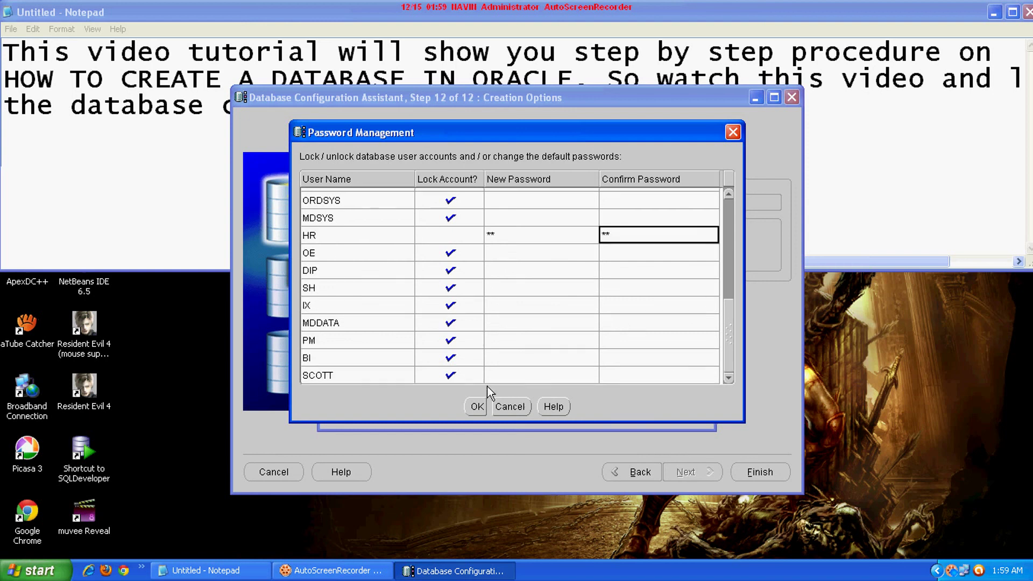
pyautogui.click(472, 376)
pyautogui.click(505, 376)
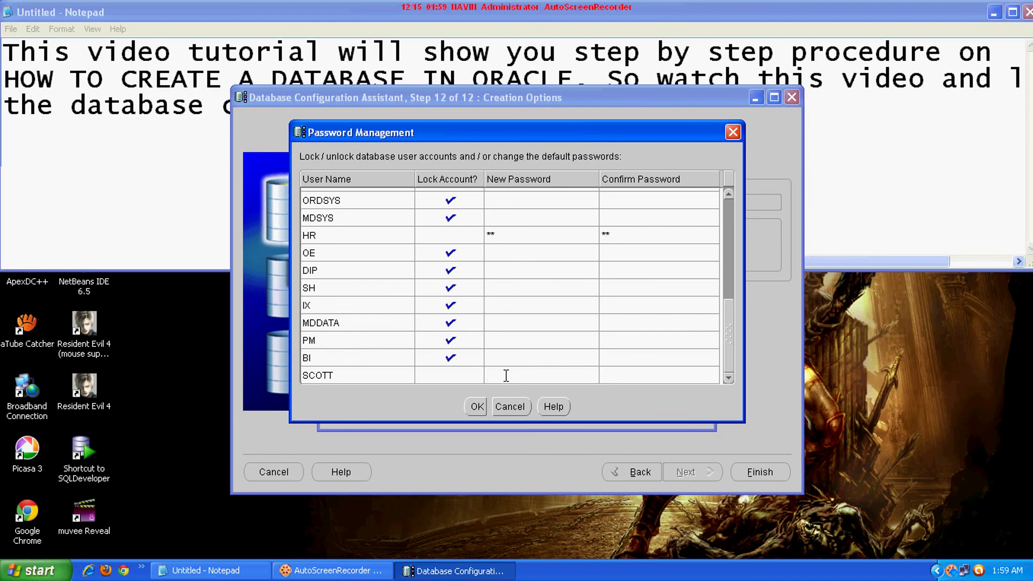
pyautogui.write('tiger')
pyautogui.click(618, 375)
pyautogui.write('tiger')
# Unlock the OE account with a new confirmed password and apply the changes
pyautogui.click(458, 253)
pyautogui.click(490, 254)
pyautogui.write('oe')
pyautogui.click(627, 256)
pyautogui.write('oe')
pyautogui.click(476, 406)
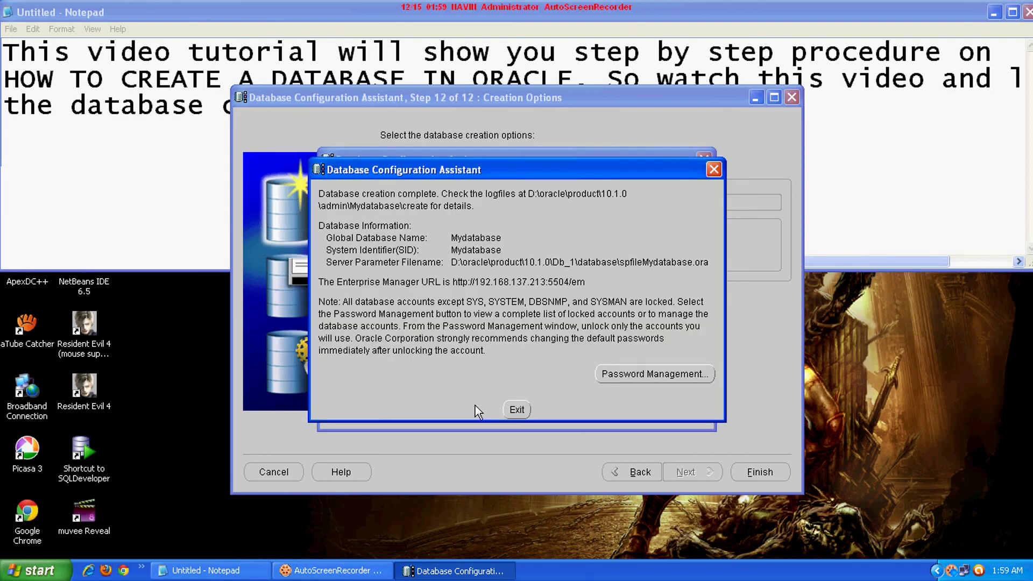
# Exit the Database Configuration Assistant from the creation-complete dialog
pyautogui.click(519, 409)
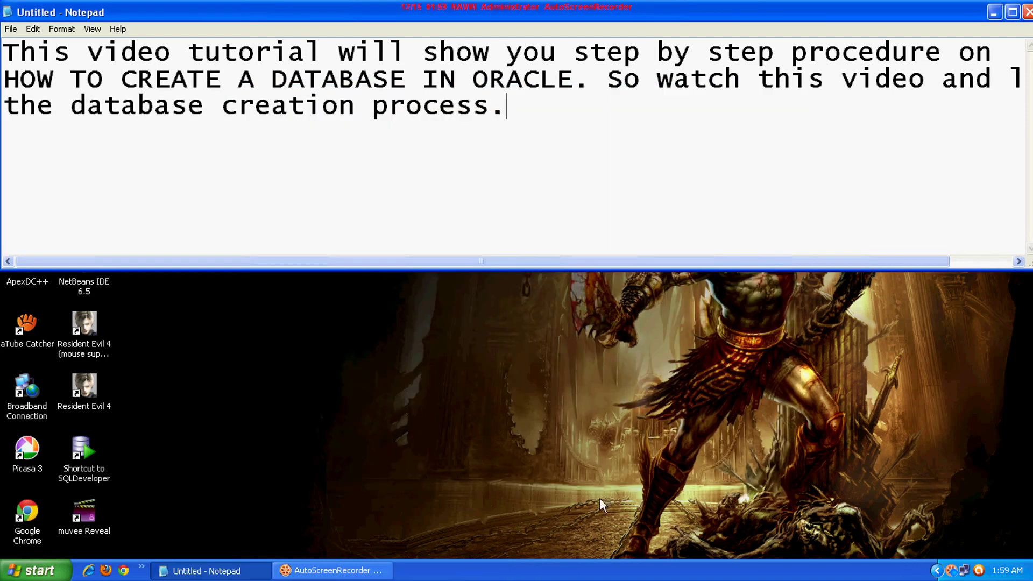
pyautogui.click(377, 571)
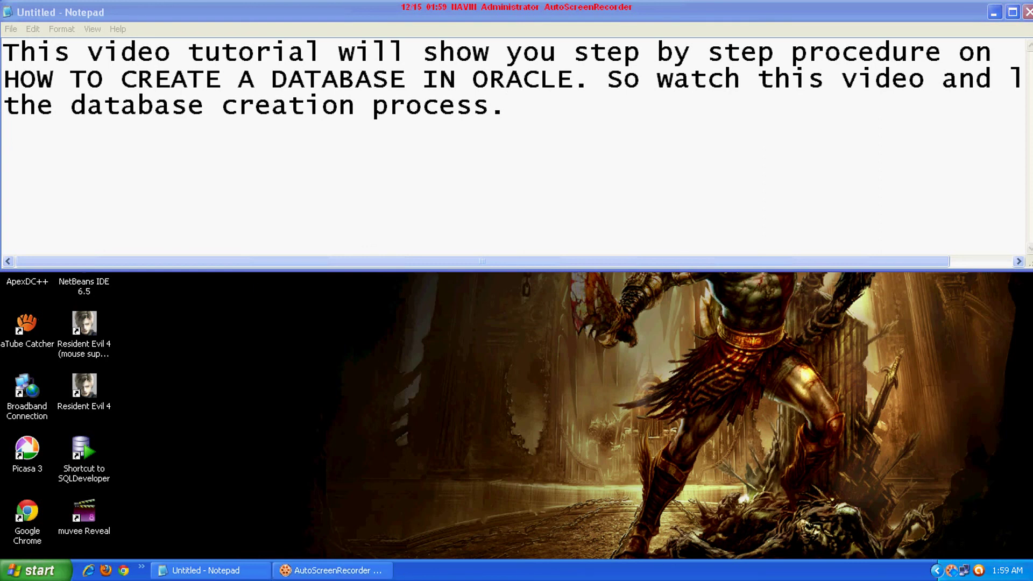
pyautogui.rightClick(950, 571)
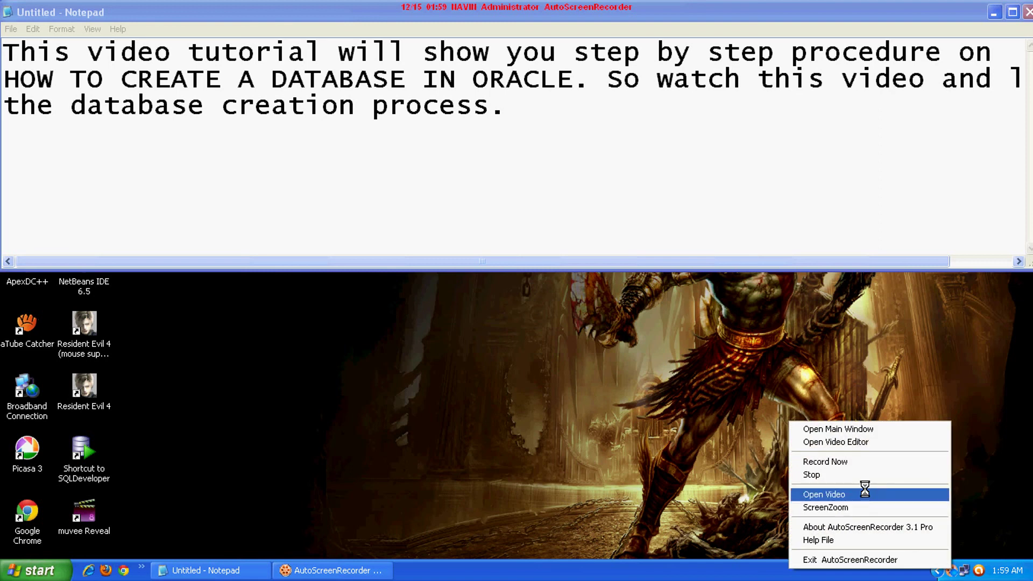